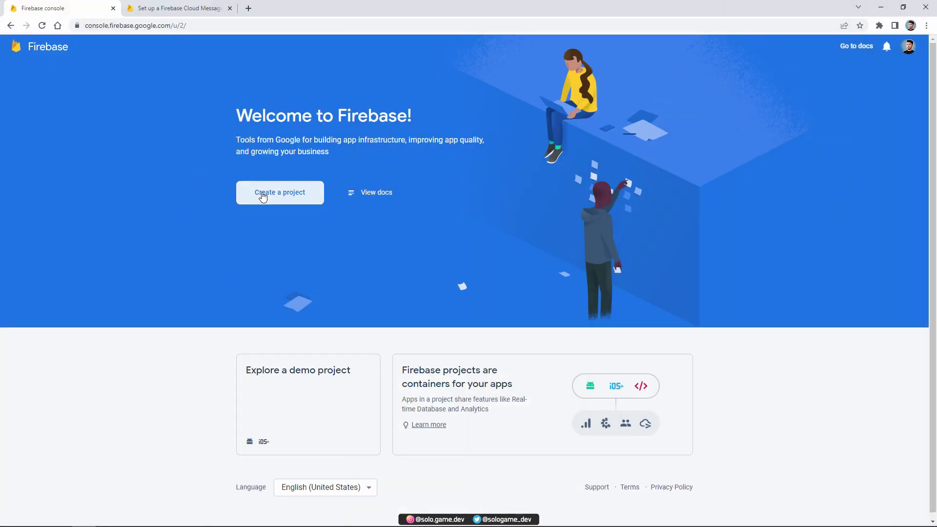
- Create the 'Push Notification' Firebase project with Google Analytics on the Default Account for Firebase
left_click(263, 195)
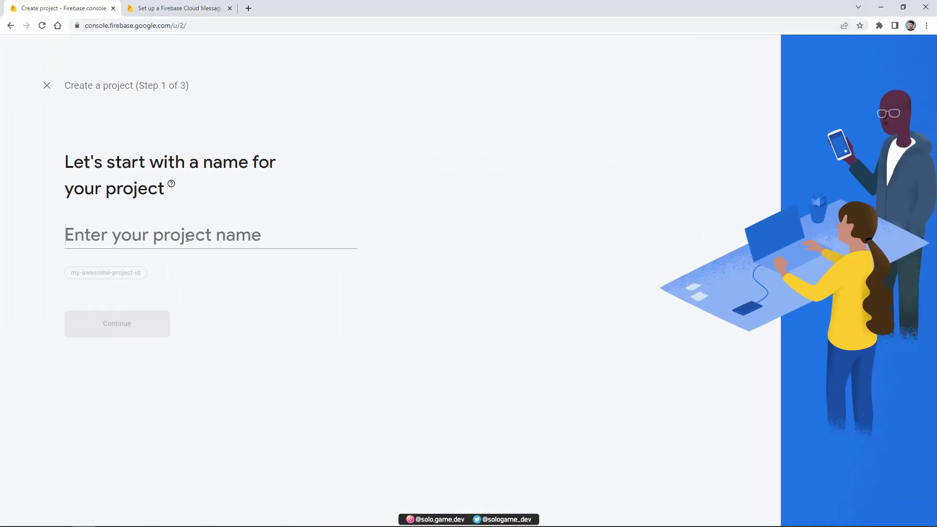
left_click(187, 238)
type("Push N")
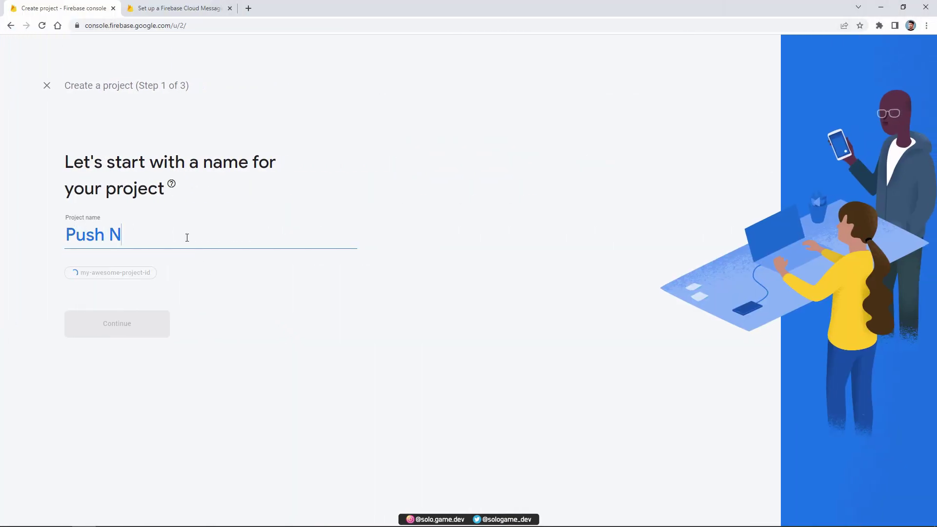
type("otification")
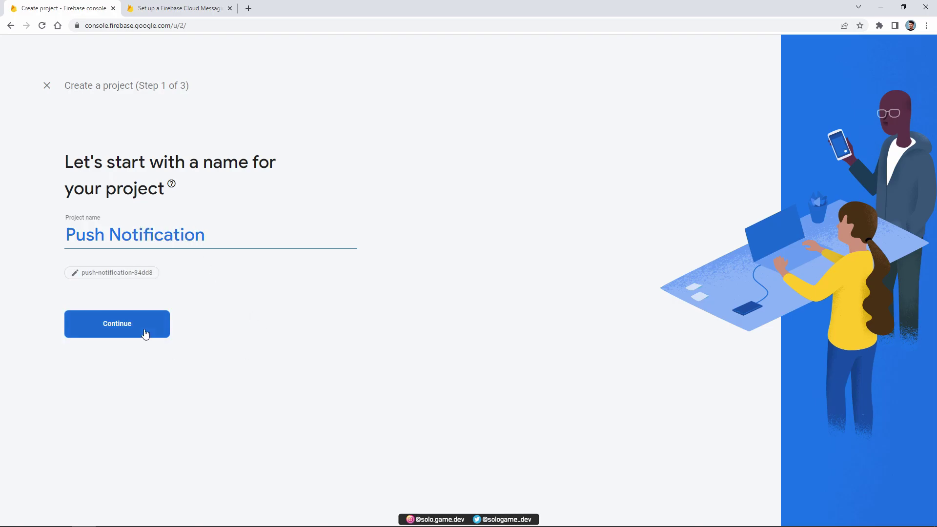
left_click(145, 334)
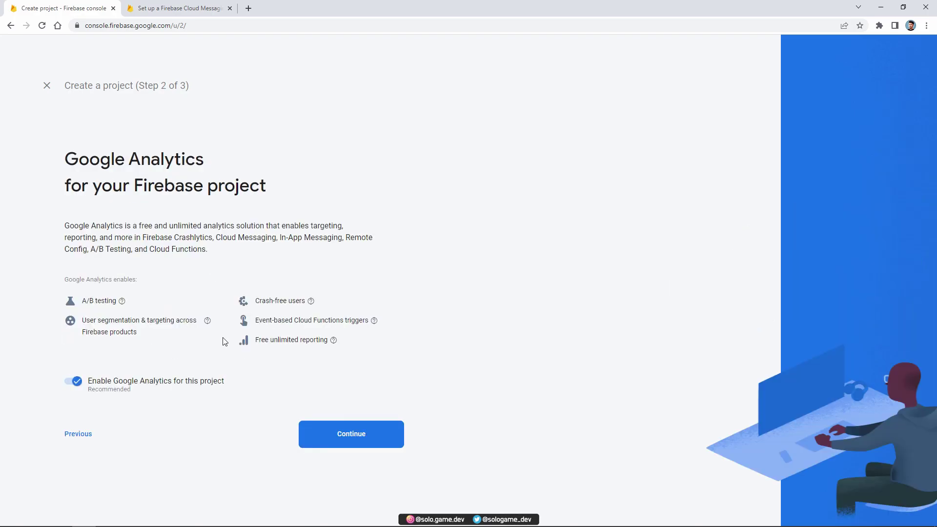
left_click(335, 441)
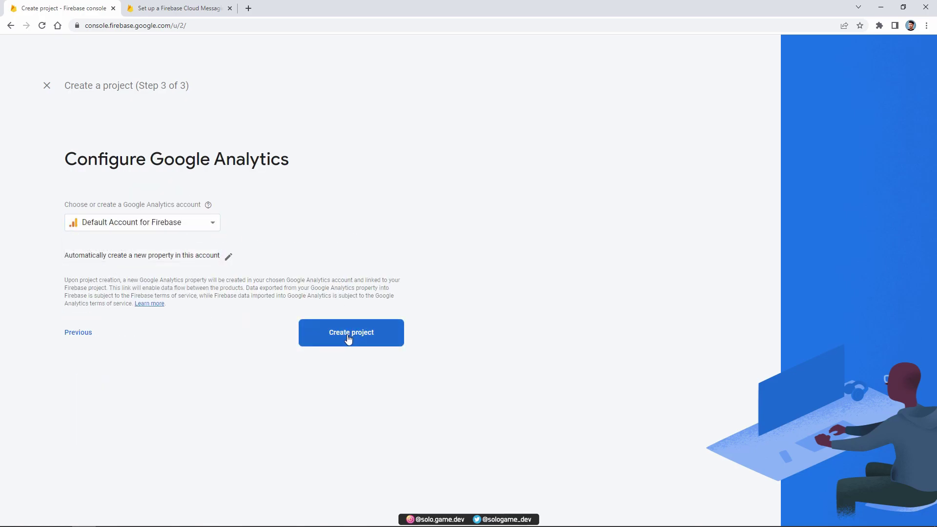
left_click(337, 332)
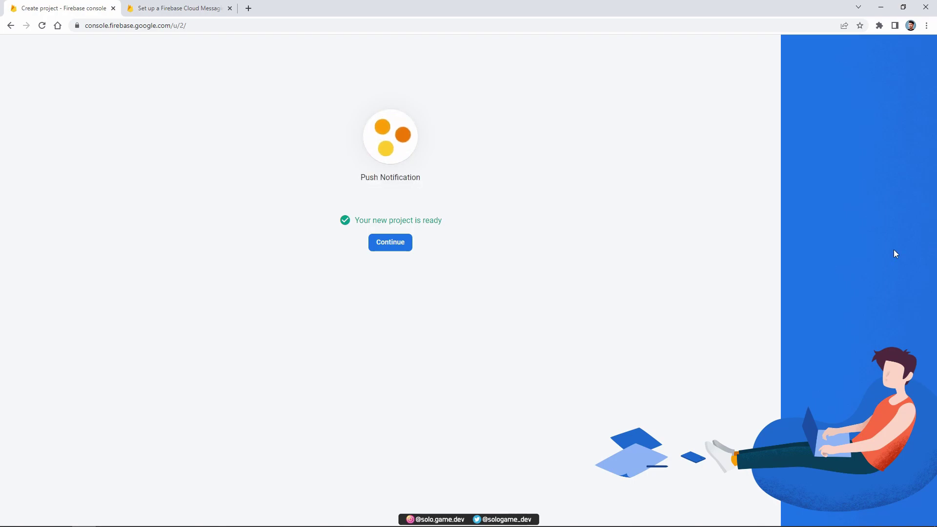
- From the new project's settings, start adding a Unity app
left_click(407, 243)
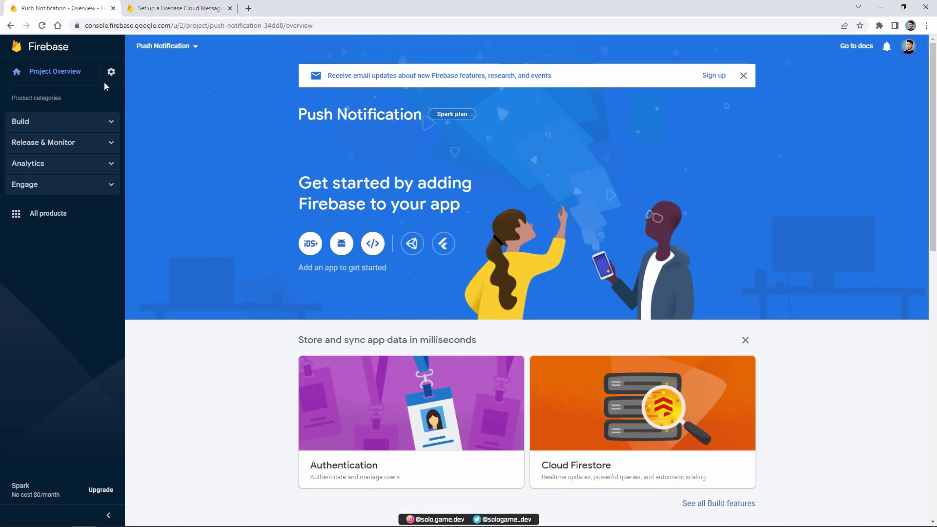
left_click(110, 72)
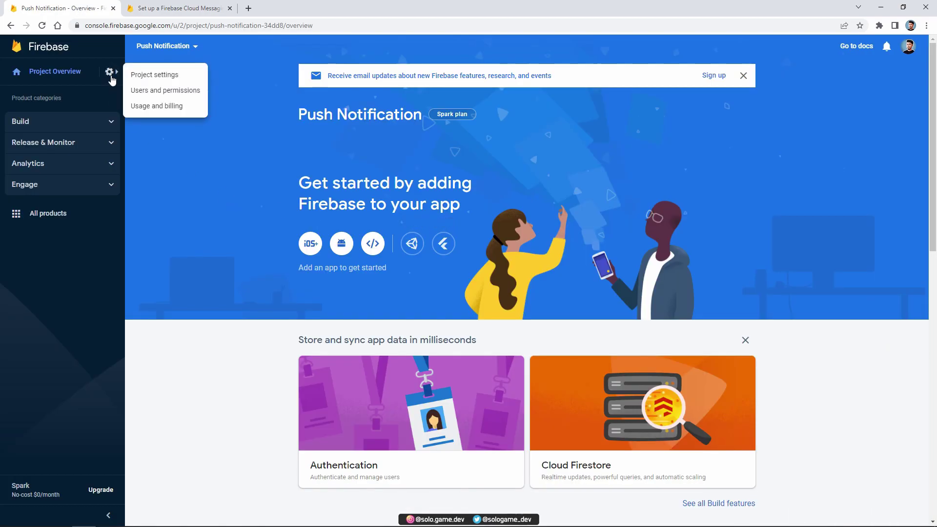
left_click(155, 76)
scroll(171, 181, "down", 2)
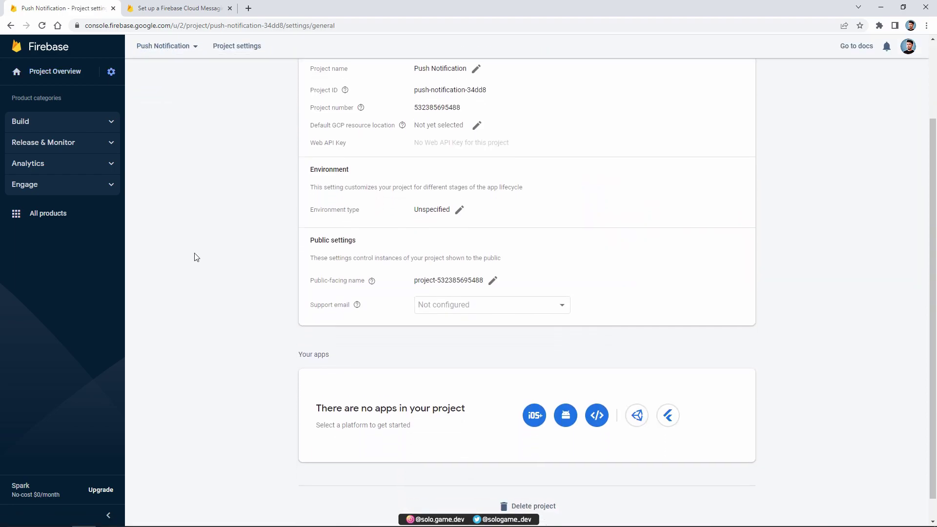
left_click(637, 415)
- Register it as an Android app with package com.pushnotification and nickname Push Notification
scroll(219, 274, "down", 2)
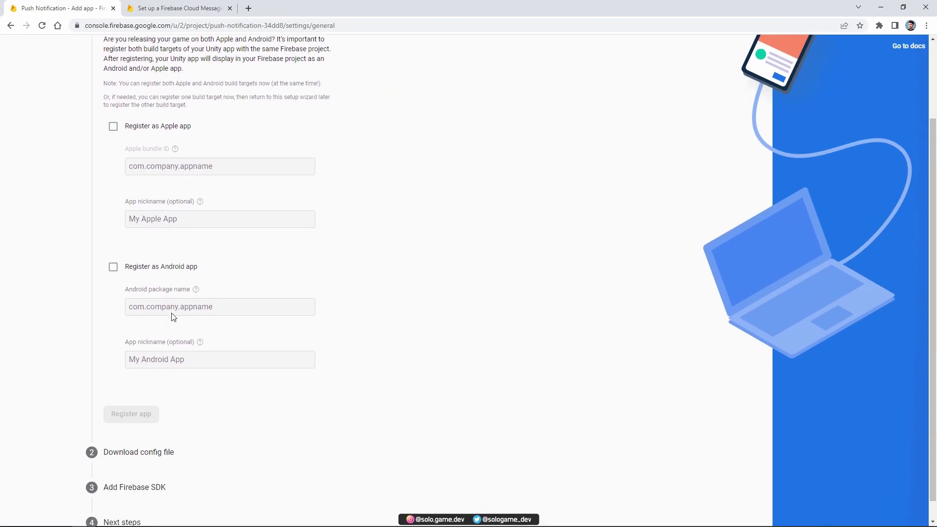
left_click(150, 267)
left_click(157, 307)
type("com.pushnotification")
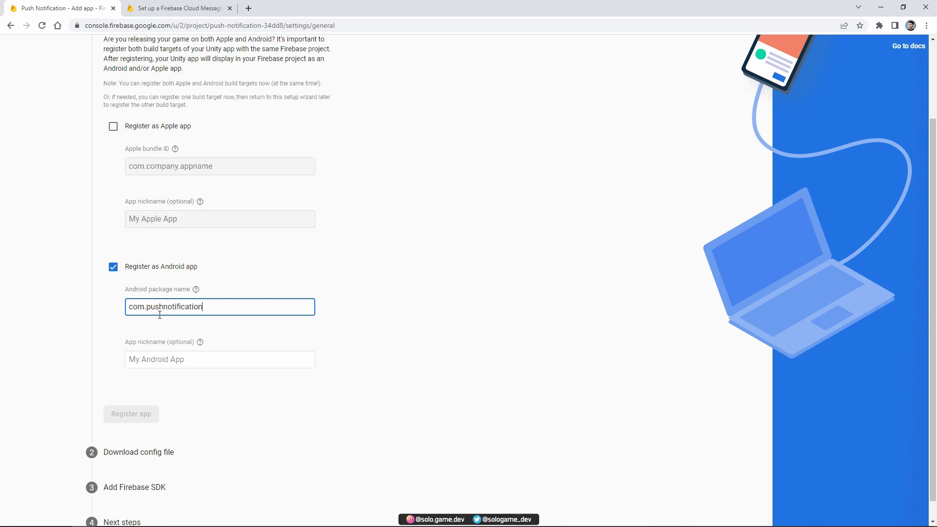
key("Tab")
type("Puc")
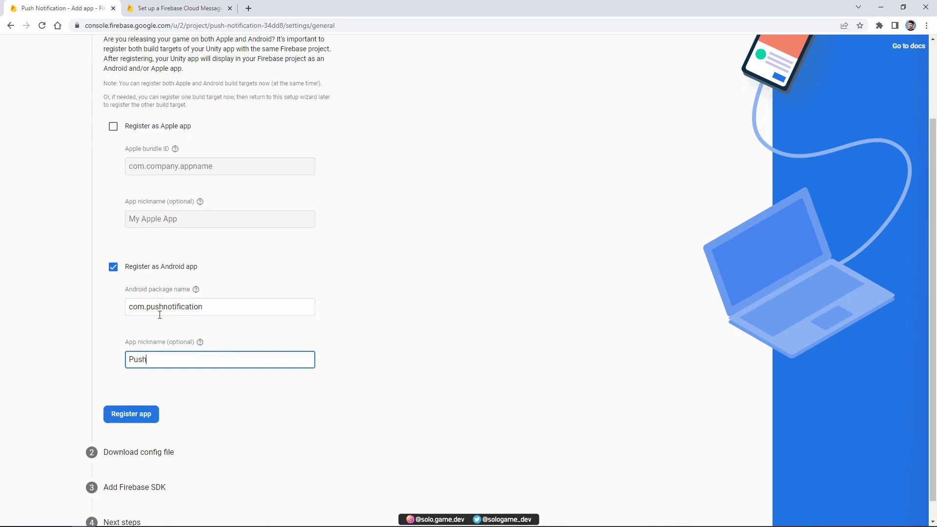
type("h Notification")
scroll(181, 361, "down", 1)
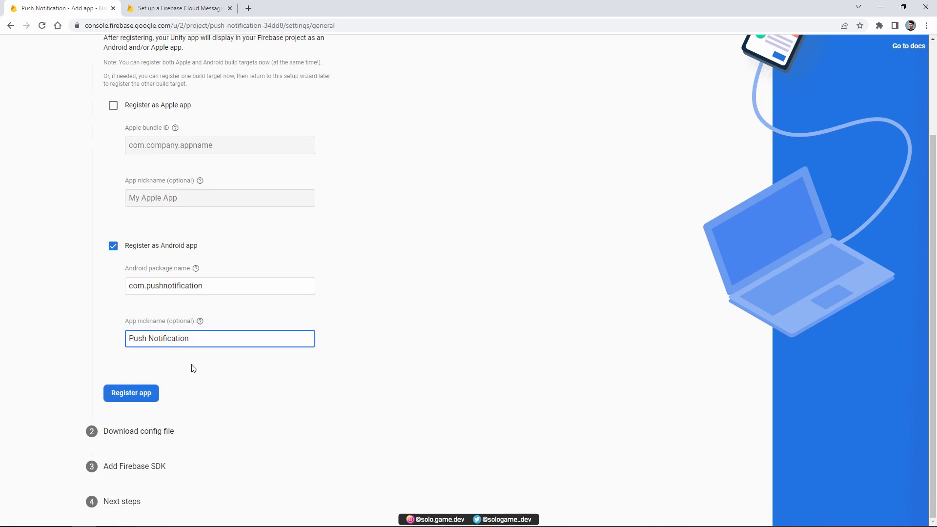
- Register the app, then download google-services.json and the Firebase Unity SDK zip
left_click(142, 393)
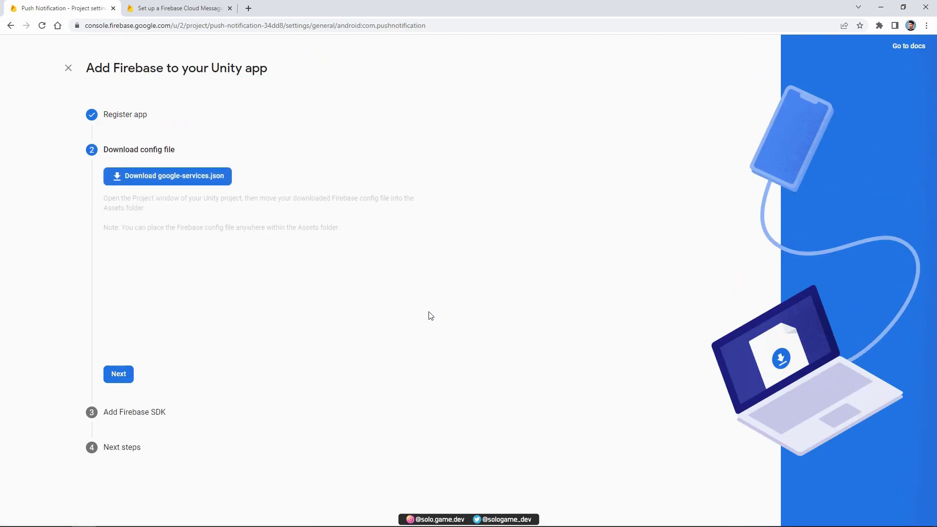
left_click(202, 189)
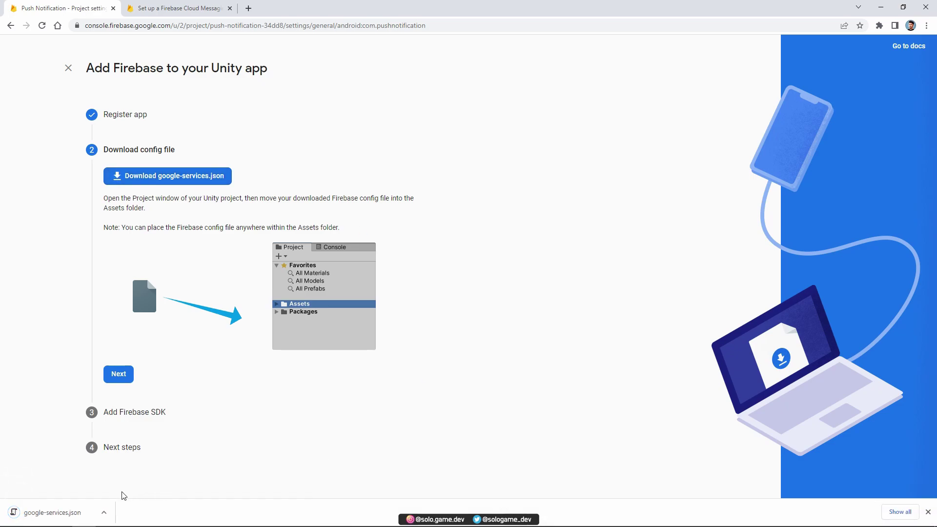
left_click(124, 378)
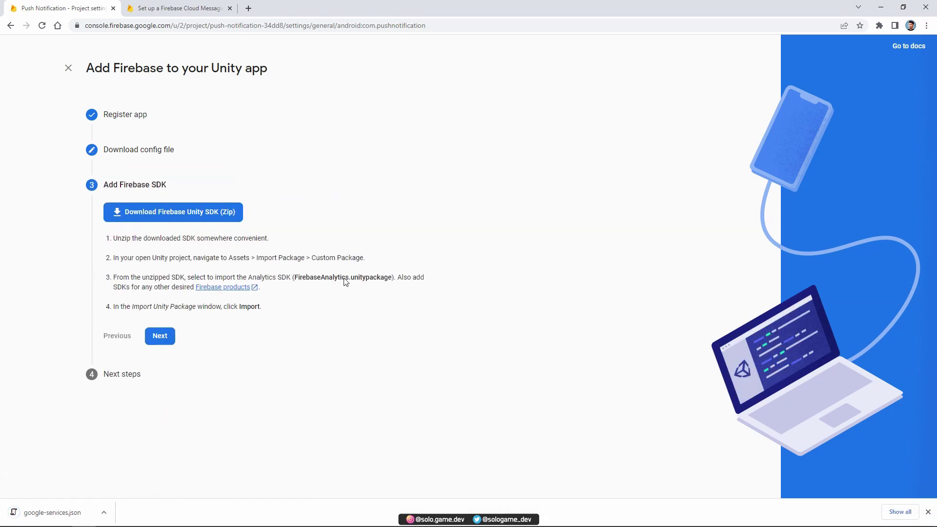
left_click(157, 216)
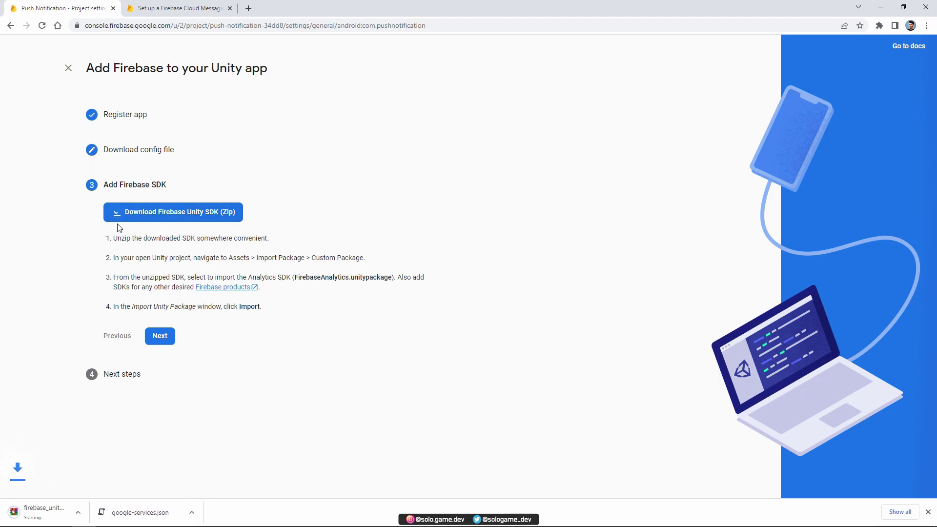
left_click(165, 338)
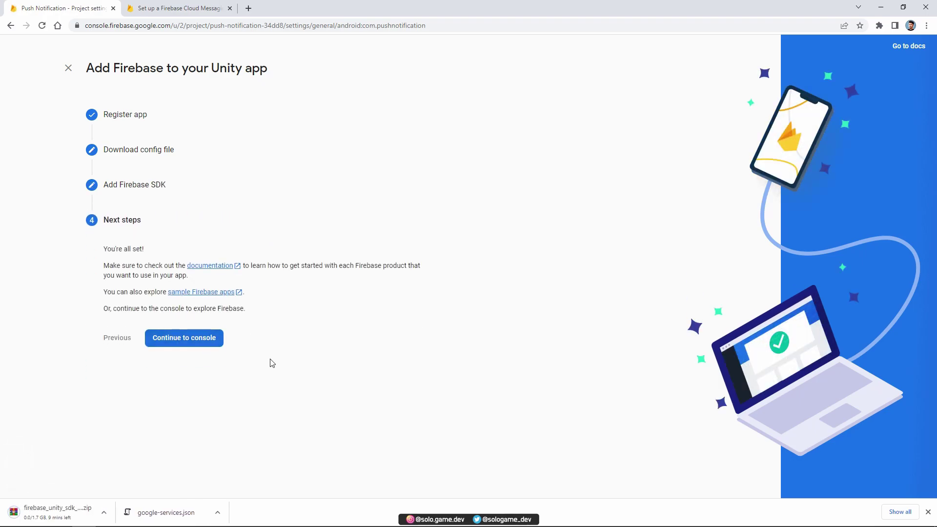
- Import all files of FirebaseMessaging.unitypackage into the Unity project
left_click(166, 338)
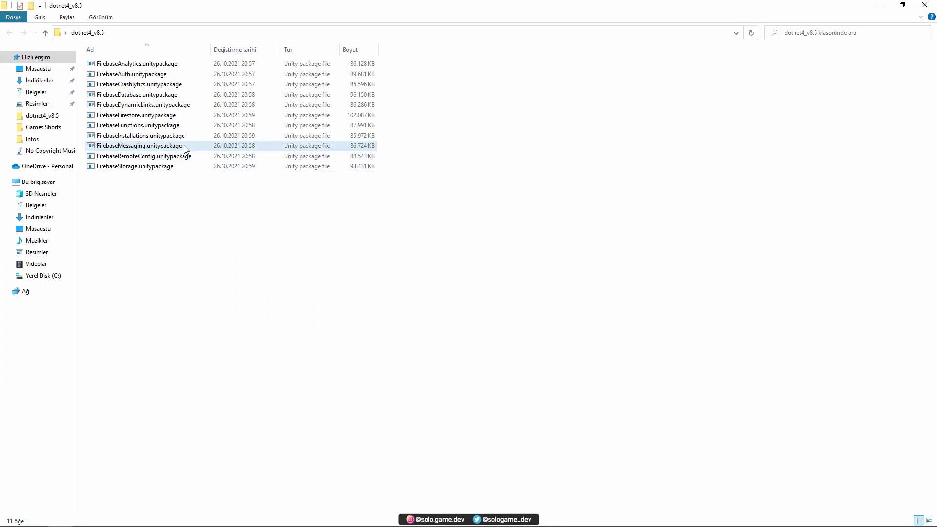
double_click(186, 146)
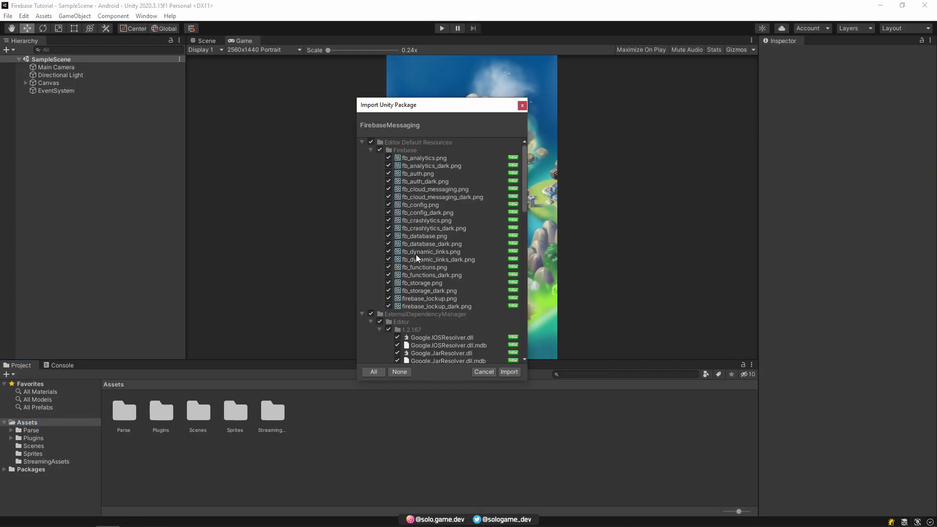
left_click(517, 373)
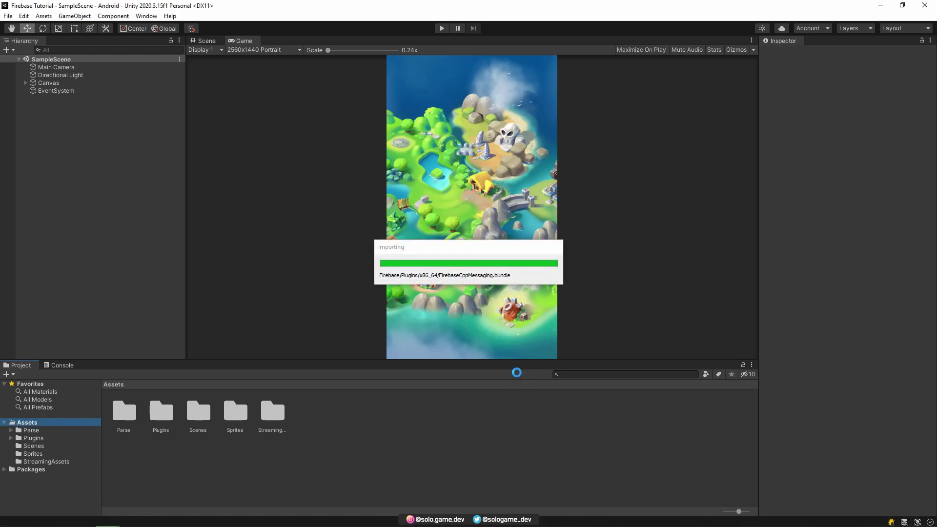
- Drag the downloaded google-services.json from the browser into Unity's Assets folder
key("alt+Tab")
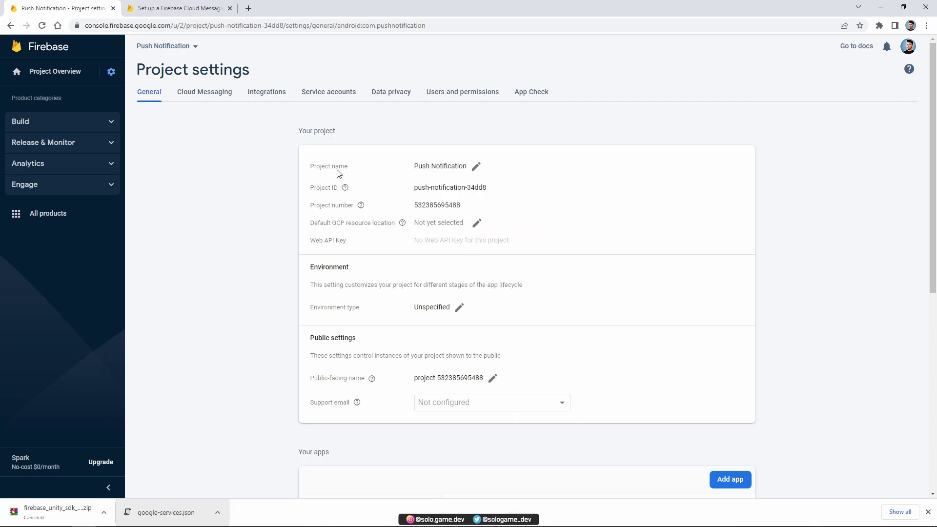
left_click_drag(156, 518, 435, 446)
key("alt+Tab")
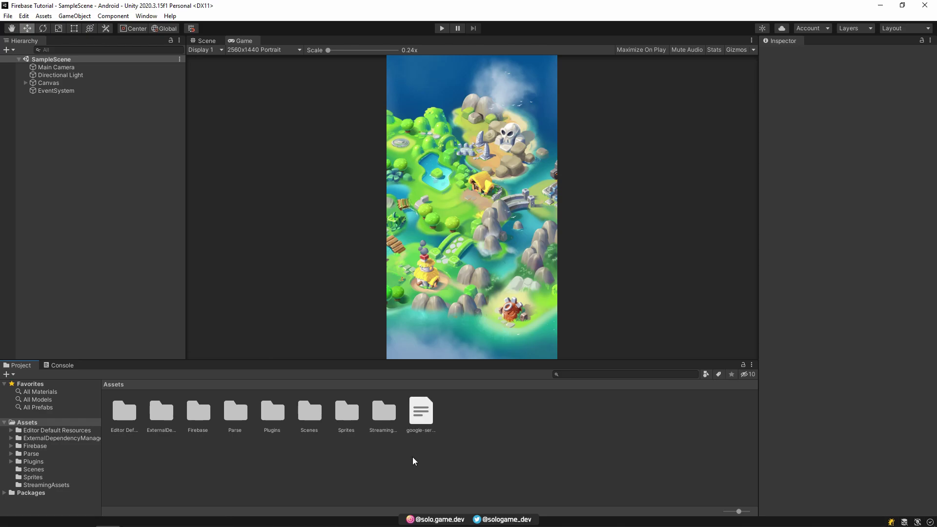
- Create an empty GameObject in the Hierarchy named PushNotification
right_click(78, 169)
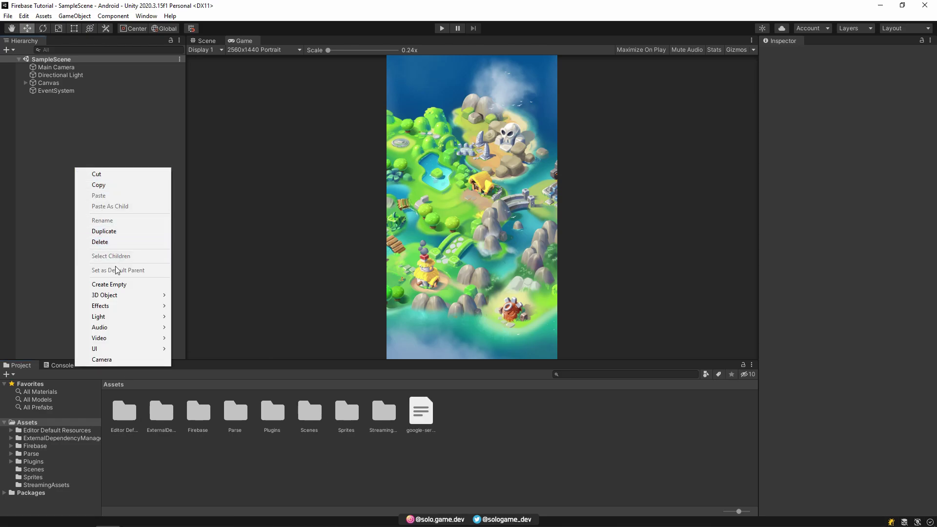
left_click(115, 283)
type("PushNotification")
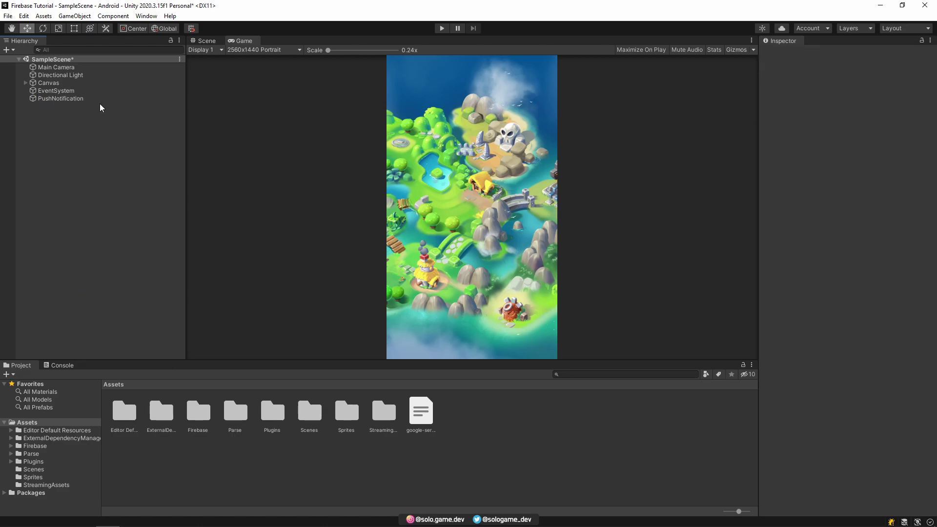
left_click(98, 99)
- Attach a new PushNotification script to it and open the script in Visual Studio
left_click(881, 130)
type("PushNotification")
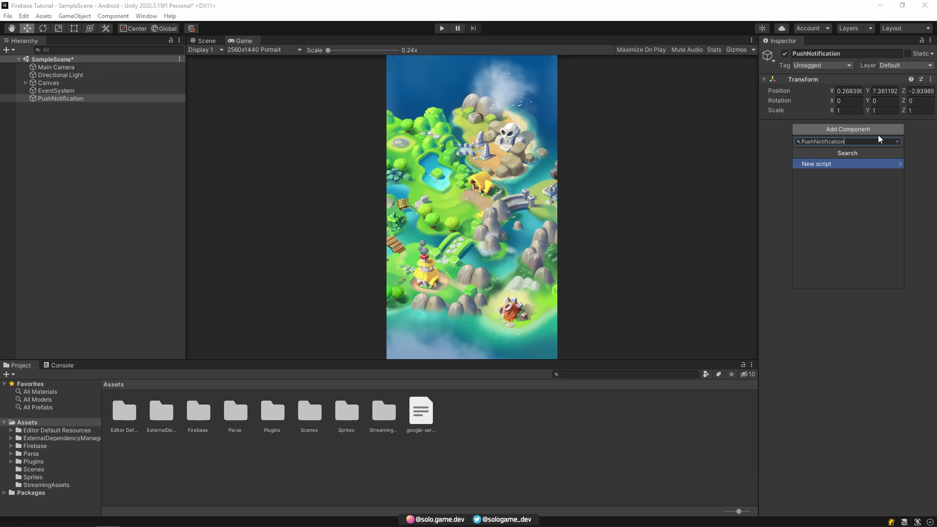
left_click(837, 164)
left_click(873, 279)
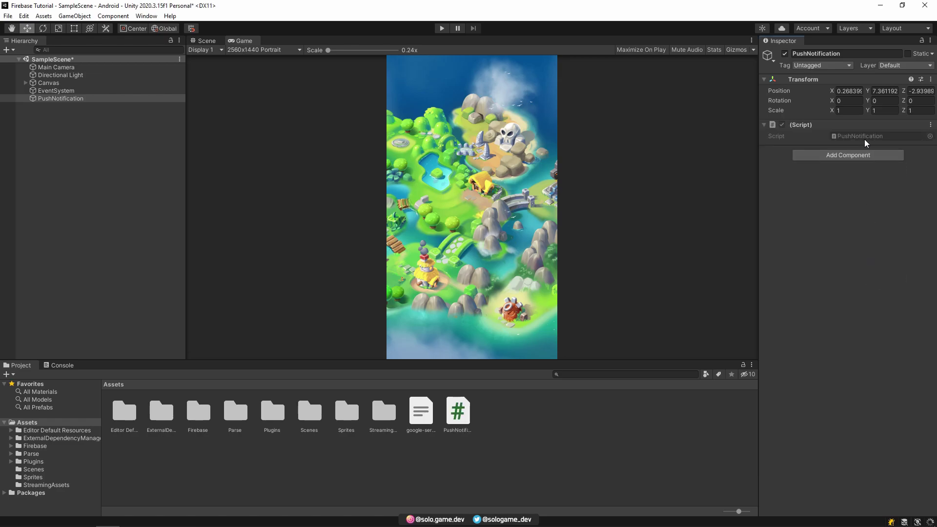
double_click(872, 136)
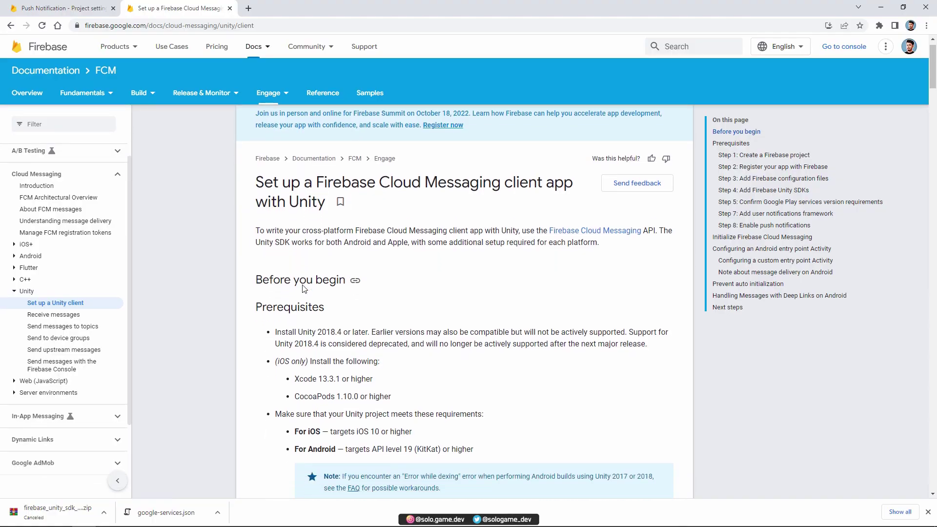
- Select the full code sample under Initialize Firebase Cloud Messaging in the Unity setup docs
scroll(304, 288, "down", 20)
scroll(303, 288, "down", 20)
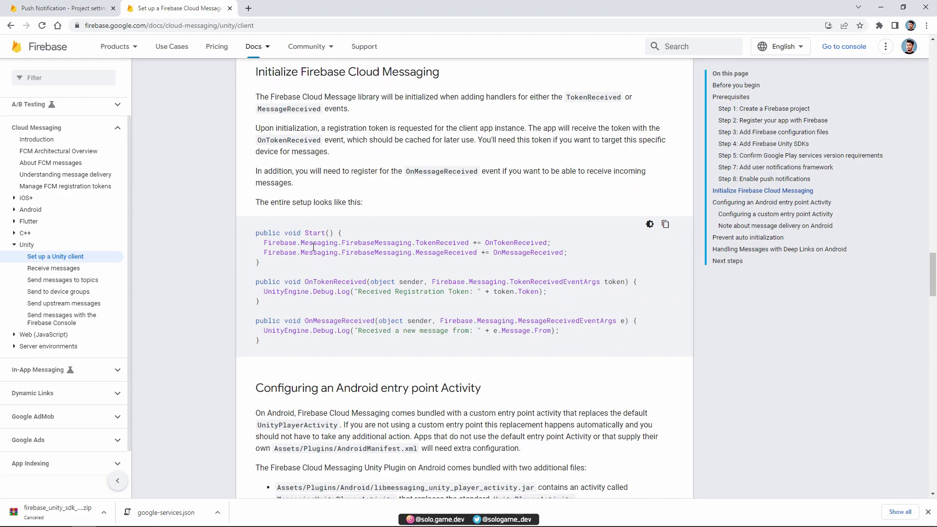
left_click_drag(255, 232, 448, 345)
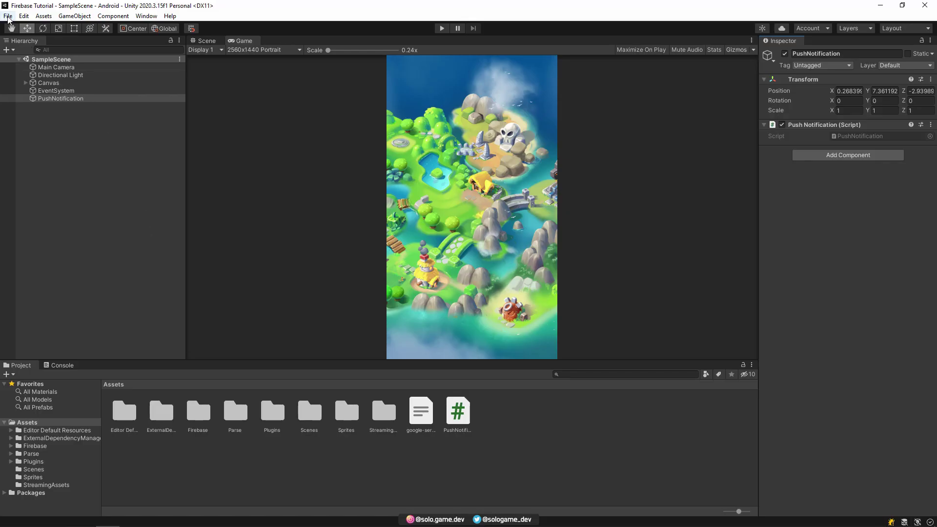
- Set Player Settings Minimum API Level to Android 5.1 'Lollipop' and start the Android build
left_click(8, 16)
left_click(71, 134)
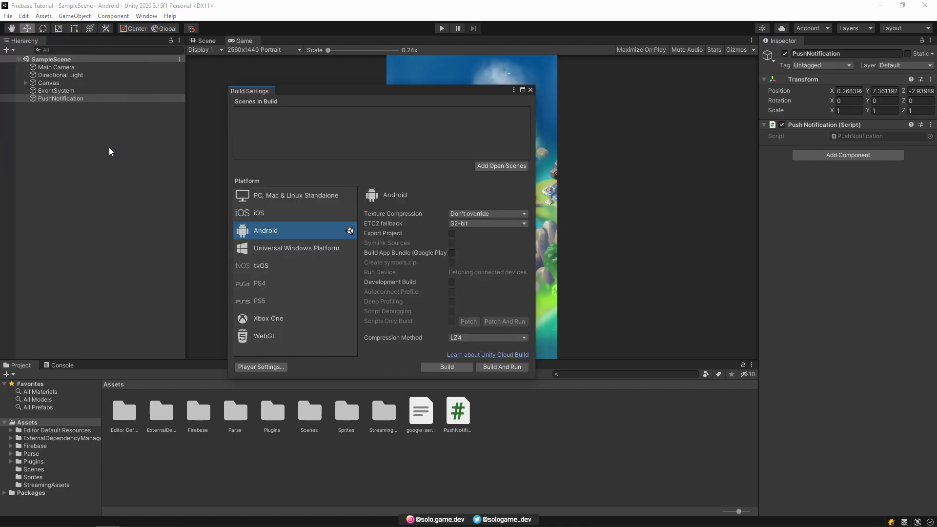
left_click_drag(382, 102, 296, 74)
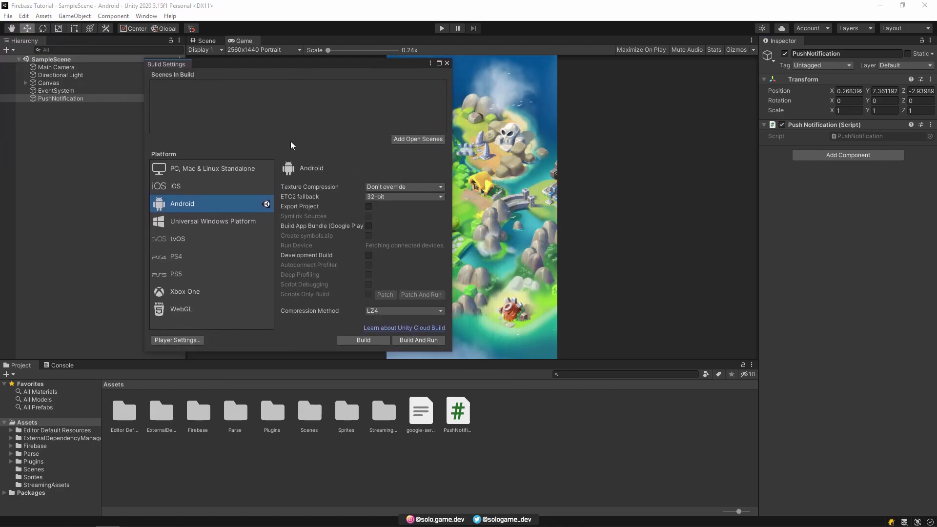
left_click(188, 340)
scroll(392, 194, "down", 10)
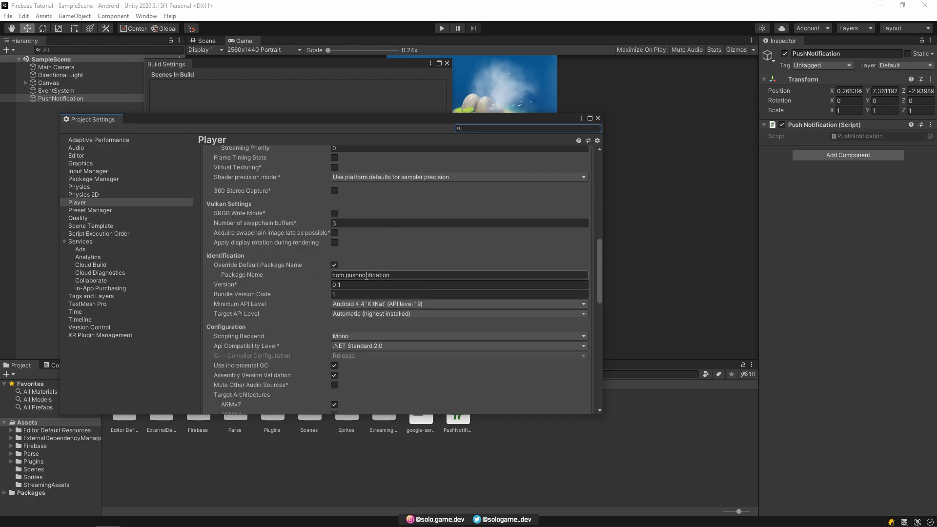
left_click(418, 304)
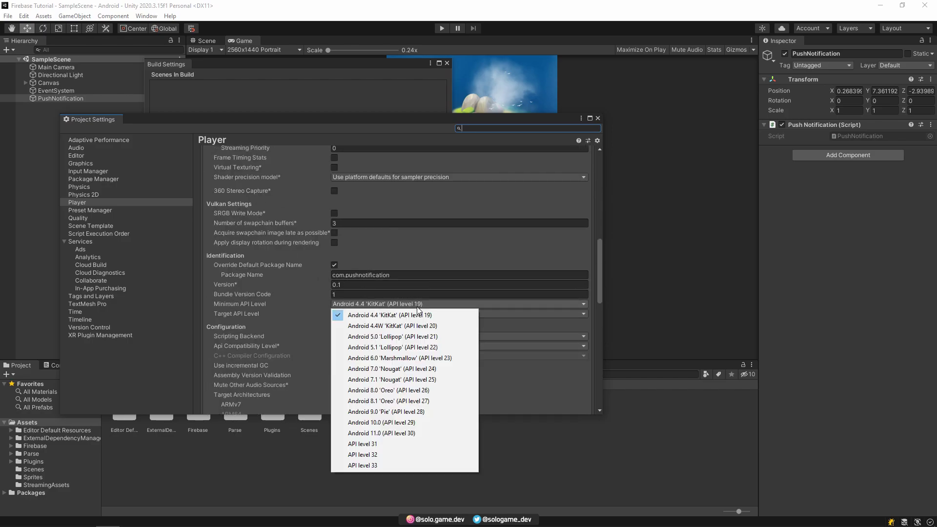
left_click(418, 350)
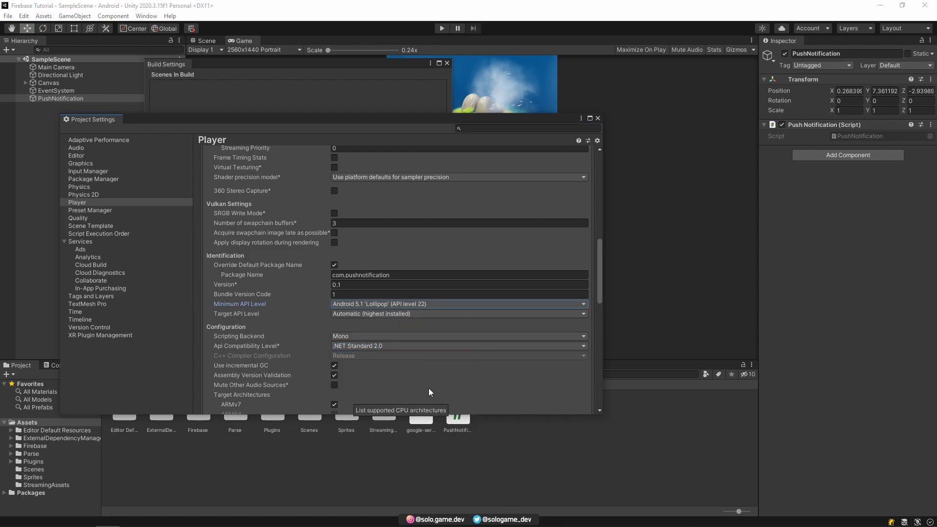
left_click(347, 339)
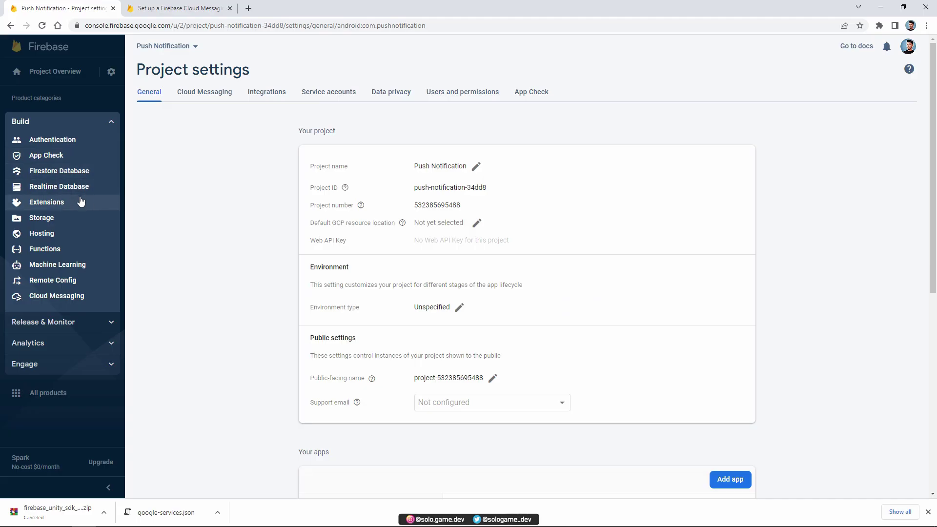
- Compose a Cloud Messaging notification titled 'Your Game Name' with text 'We miss you!'
left_click(54, 296)
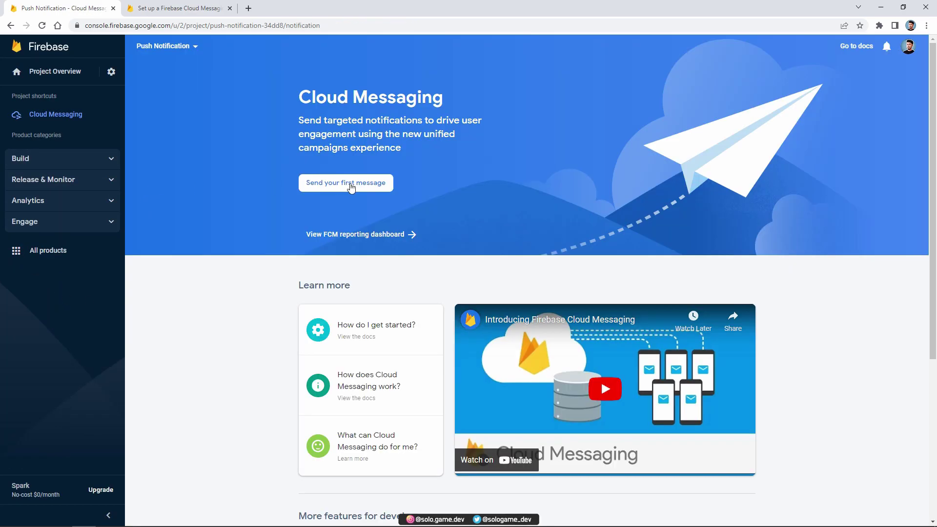
left_click(350, 186)
left_click(388, 190)
type("Yo")
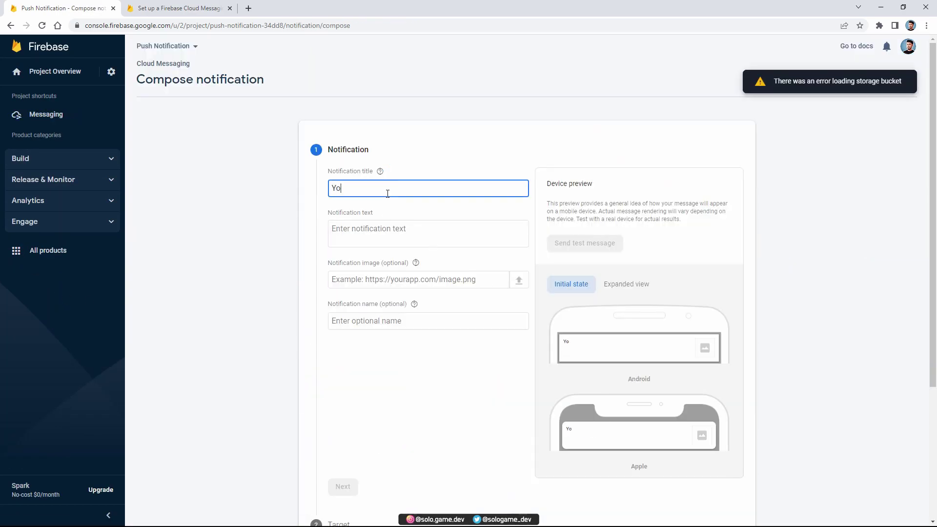
type("ur Game Name")
left_click(386, 227)
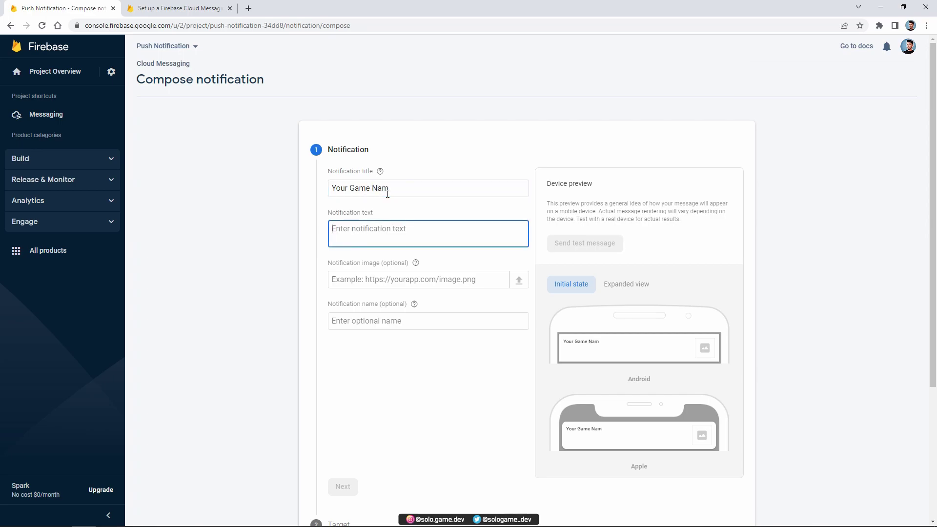
left_click(387, 190)
left_click(386, 228)
type("We ")
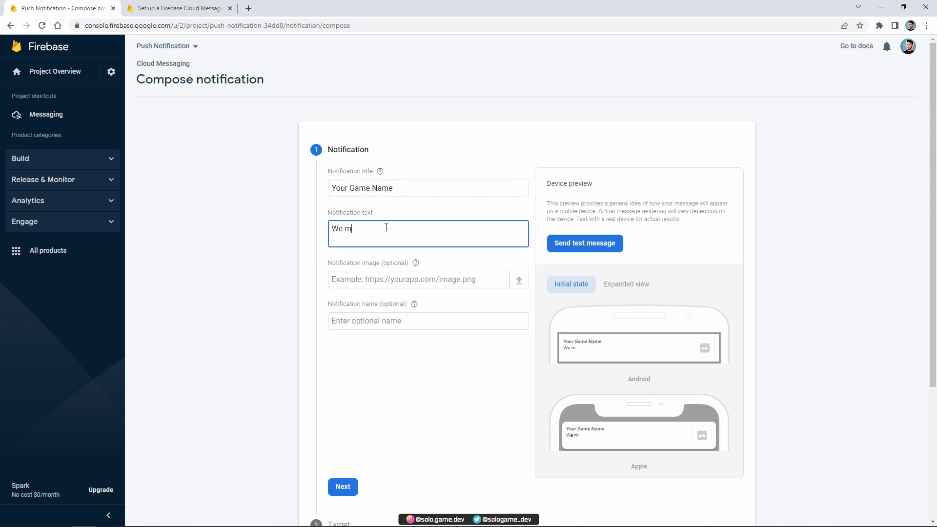
type("miss you!")
left_click(446, 362)
scroll(447, 364, "down", 1)
- Target the Push Notification app, send now without conversion events, and publish
left_click(342, 438)
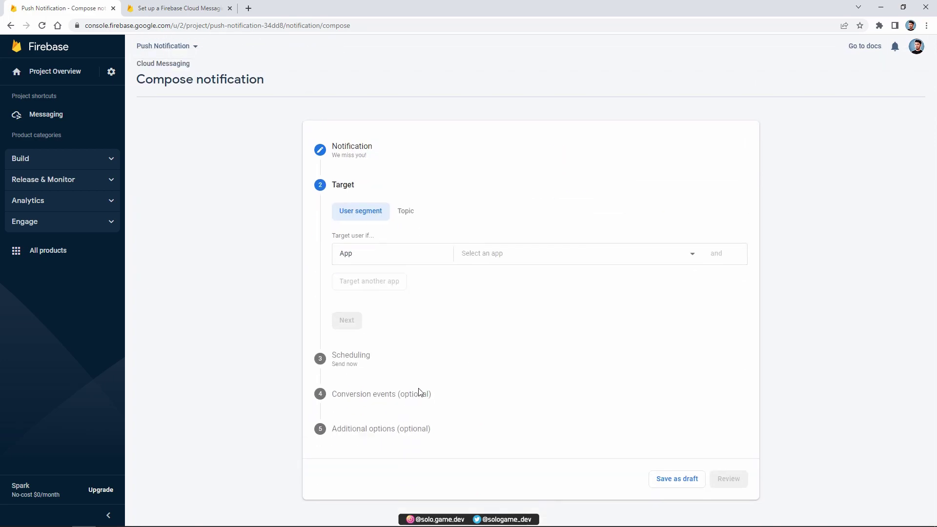
left_click(555, 259)
left_click(518, 259)
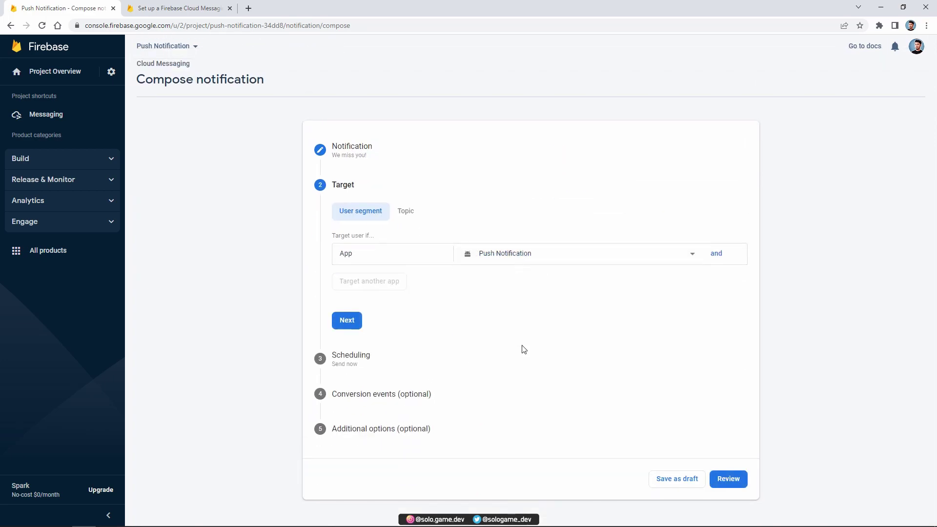
left_click(347, 321)
left_click(347, 286)
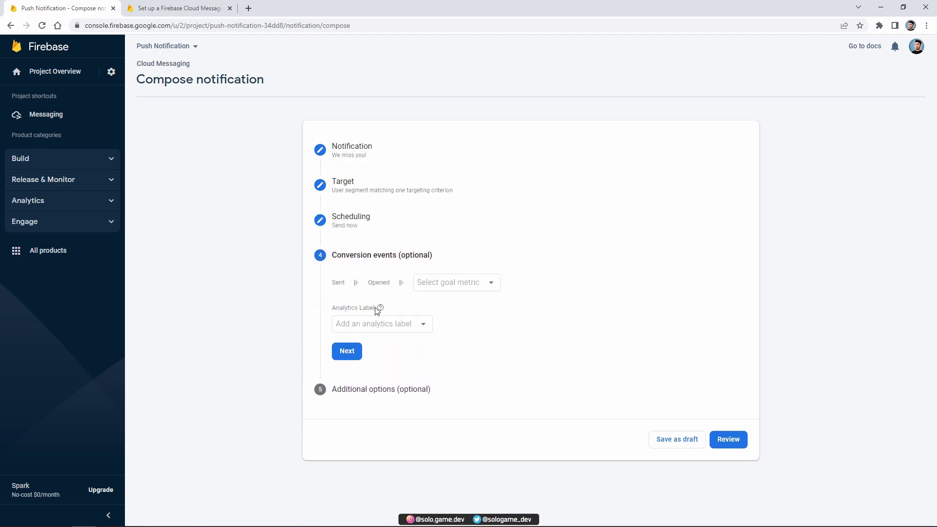
left_click(347, 352)
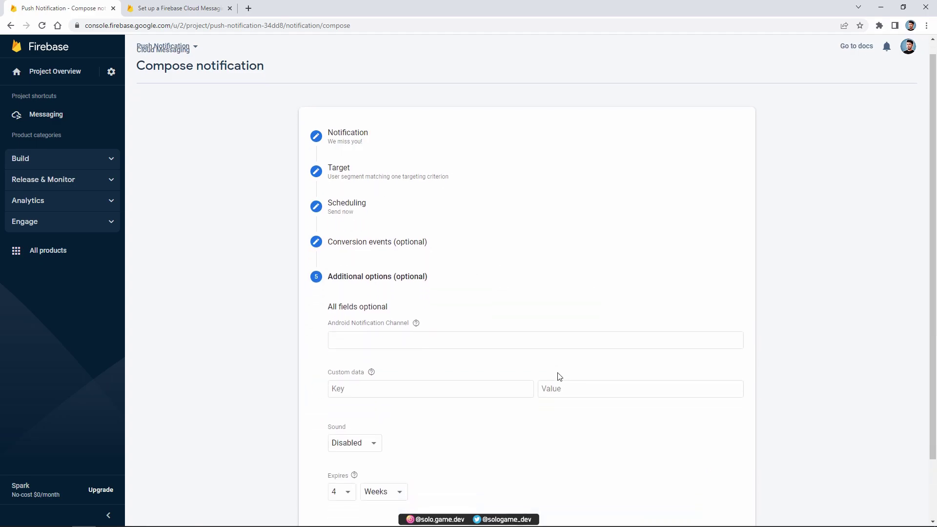
left_click(723, 494)
left_click(604, 350)
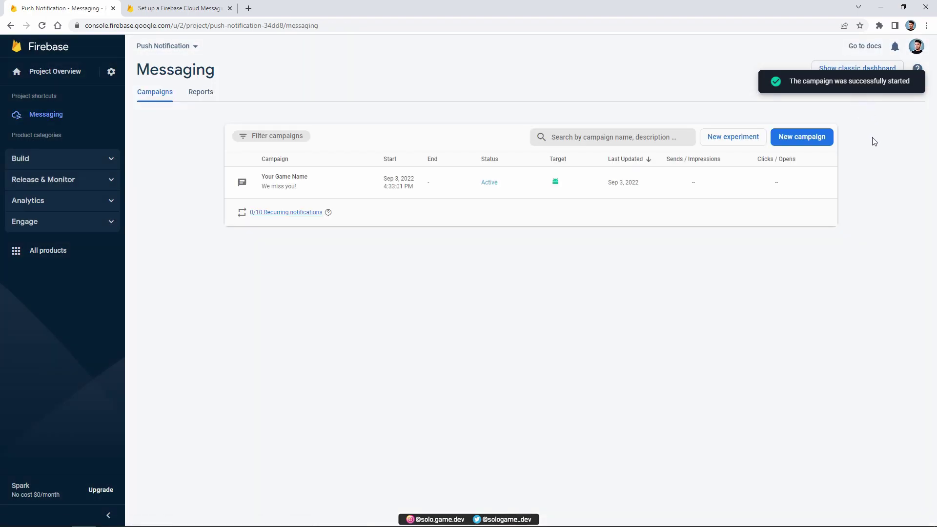
- Check the notification in BlueStacks' Android notification shade
key("alt+Tab")
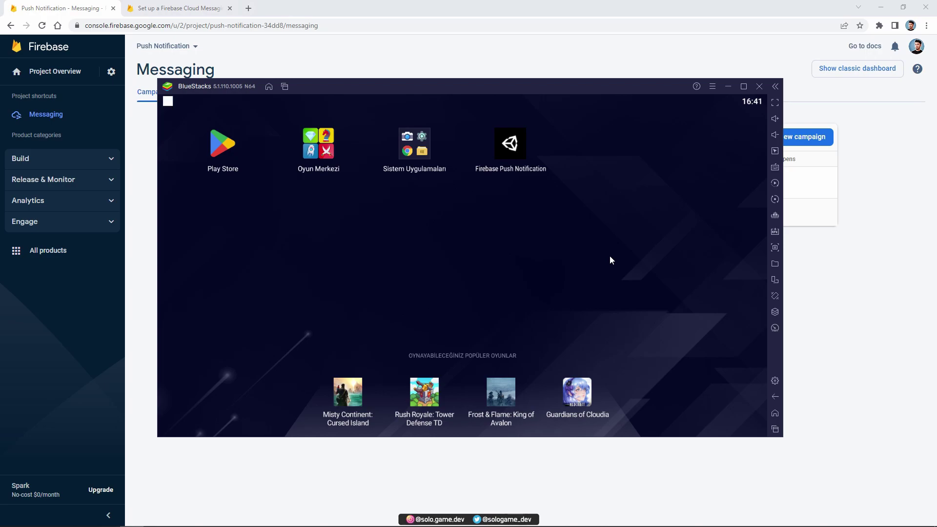
left_click_drag(244, 104, 265, 251)
mouse_move(281, 202)
left_mouse_down()
mouse_move(291, 244)
mouse_move(293, 207)
left_mouse_up()
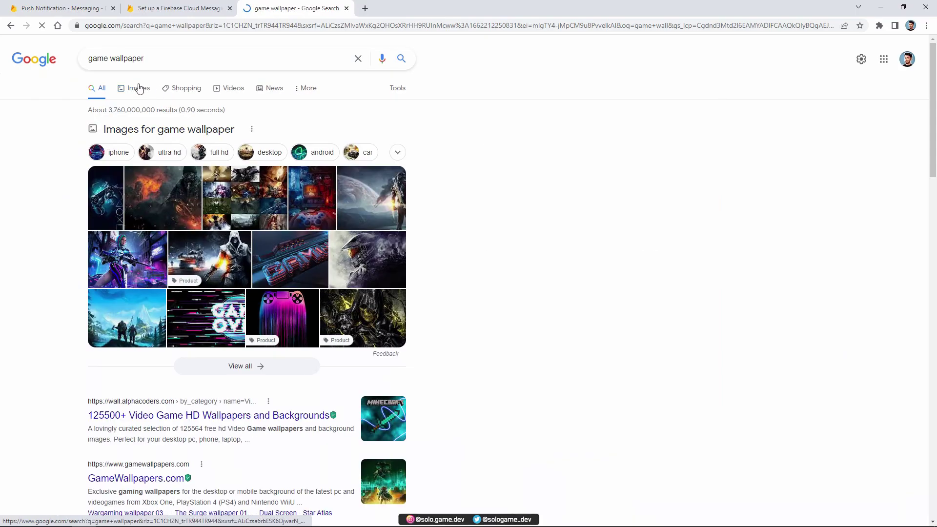
- Copy the image address of the dark-fantasy wallpaper from Google Images results for 'game wallpaper'
left_click(139, 88)
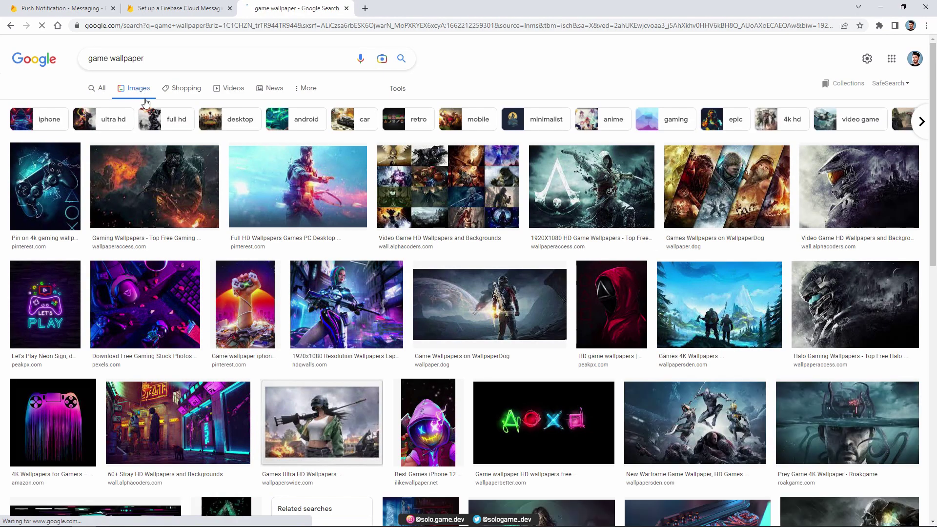
scroll(388, 211, "down", 2)
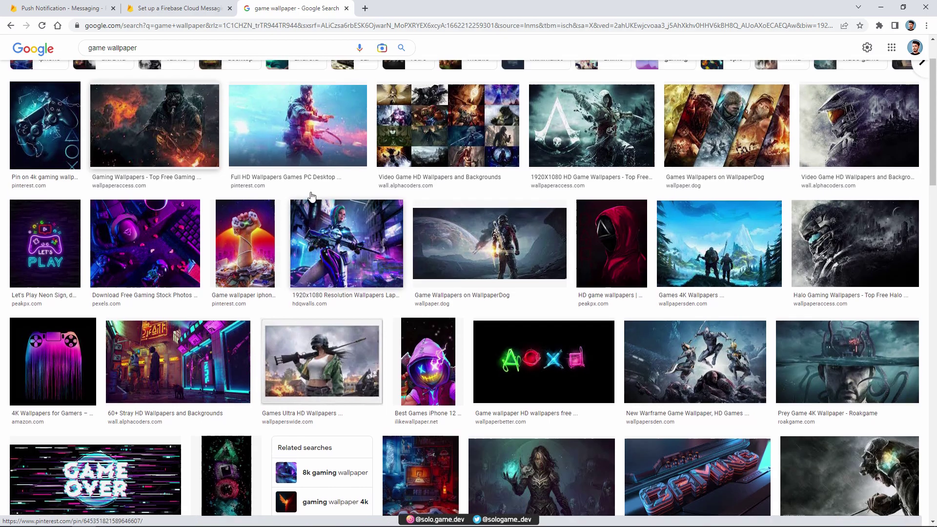
left_click(542, 461)
right_click(686, 152)
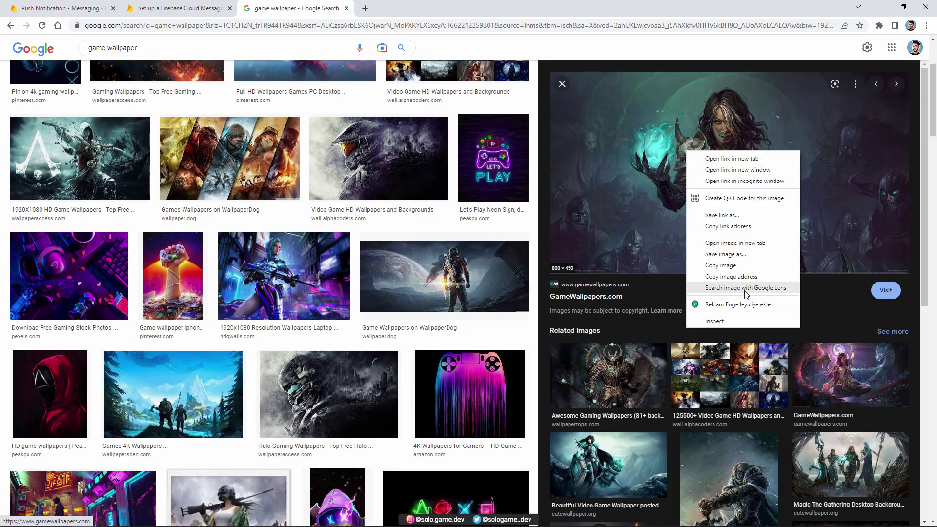
left_click(731, 277)
- Compose a notification titled 'Game Name', text 'Notification', with the pasted wallpaper URL as image
key("ctrl+w")
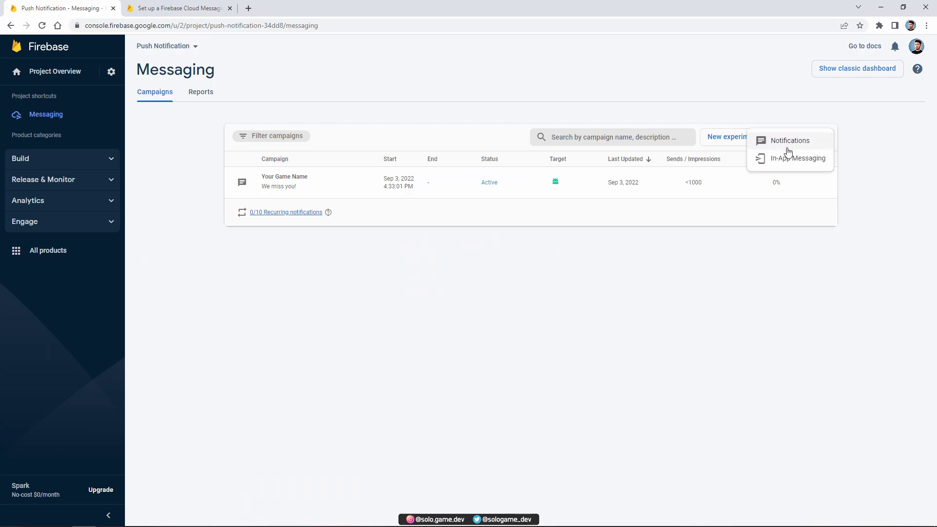
left_click(788, 143)
type("Game Name")
left_click(395, 229)
type("Notification")
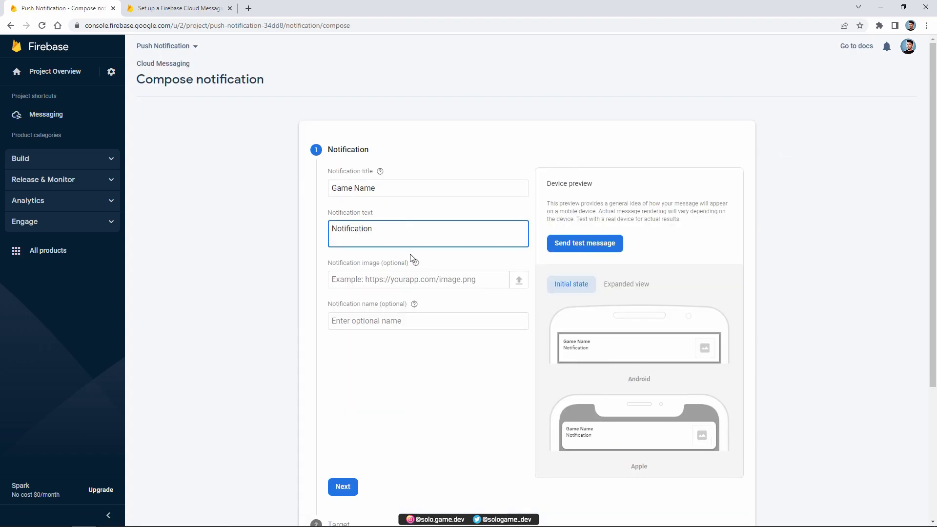
left_click(397, 280)
key("ctrl+v")
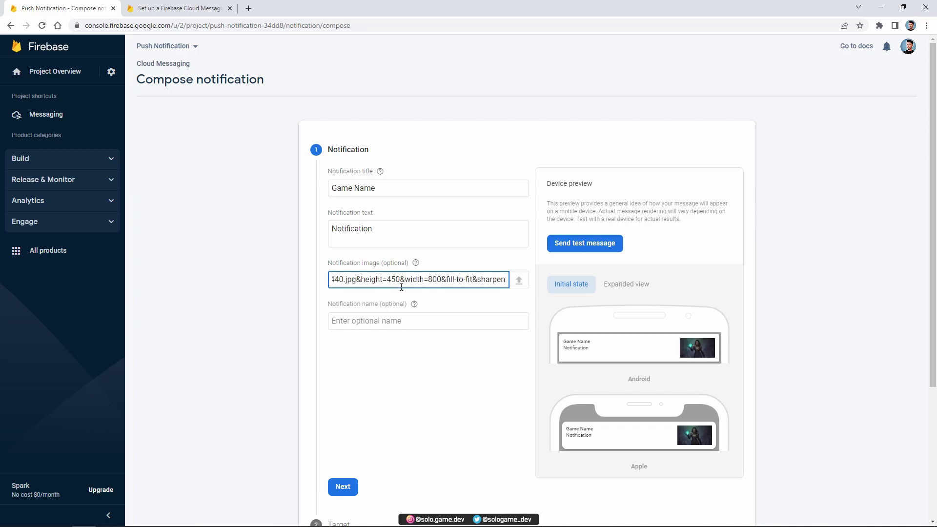
left_click(478, 399)
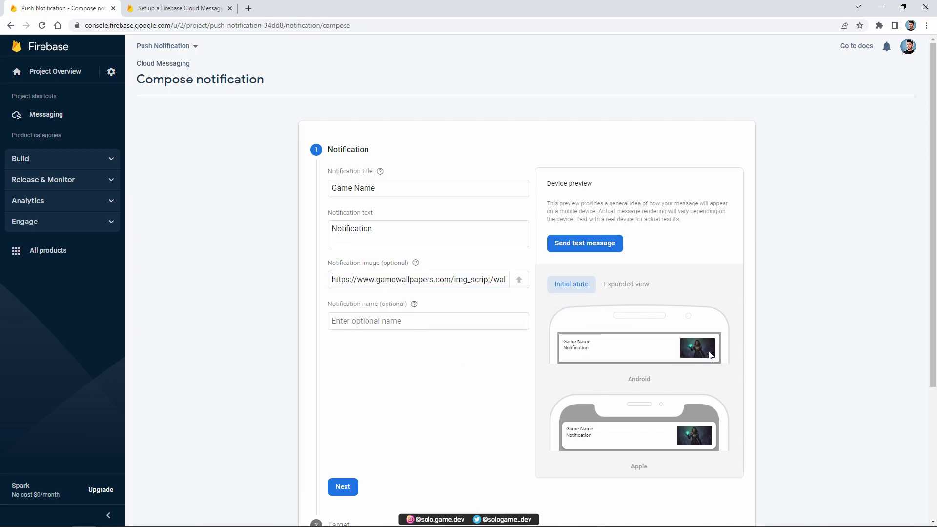
- Target the Push Notification app, send now, skip conversion events, and publish it
left_click(347, 439)
left_click(494, 263)
left_click(495, 264)
left_click(354, 321)
left_click(364, 318)
left_click(347, 352)
scroll(494, 353, "down", 2)
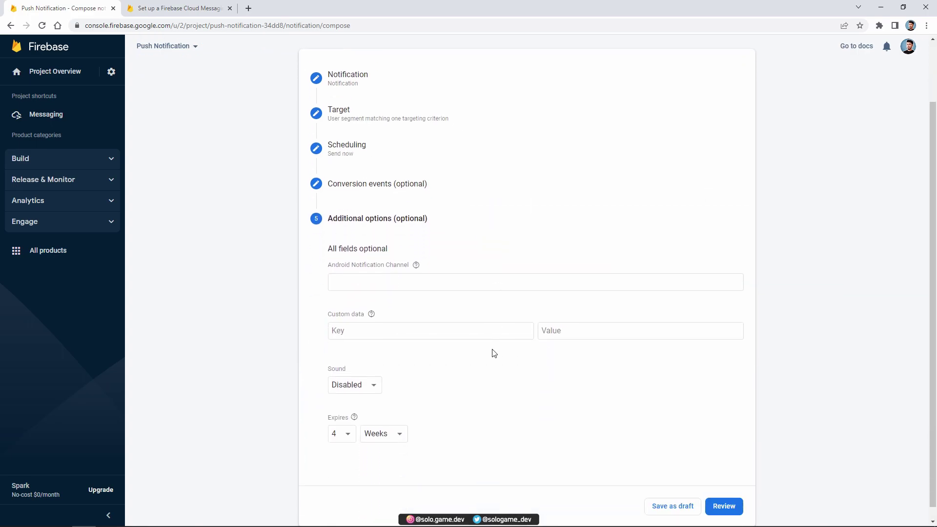
left_click(723, 493)
left_click(599, 352)
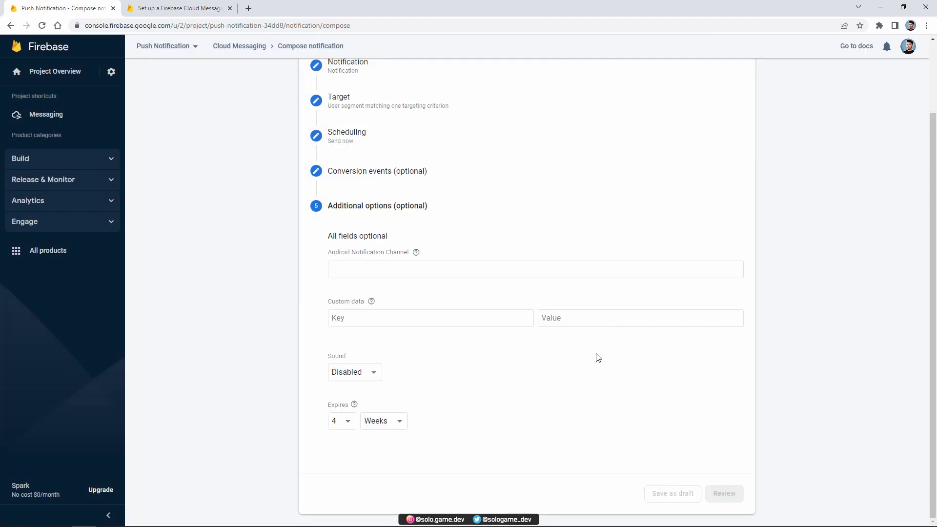
- In BlueStacks, view the 'Game Name' wallpaper-image notification in the shade, then dismiss it
key("alt+Tab")
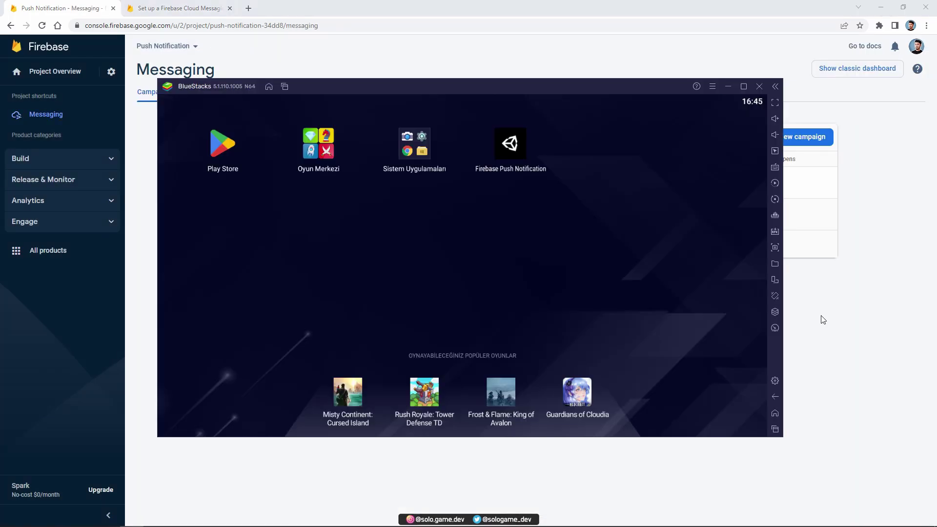
left_click_drag(183, 104, 319, 281)
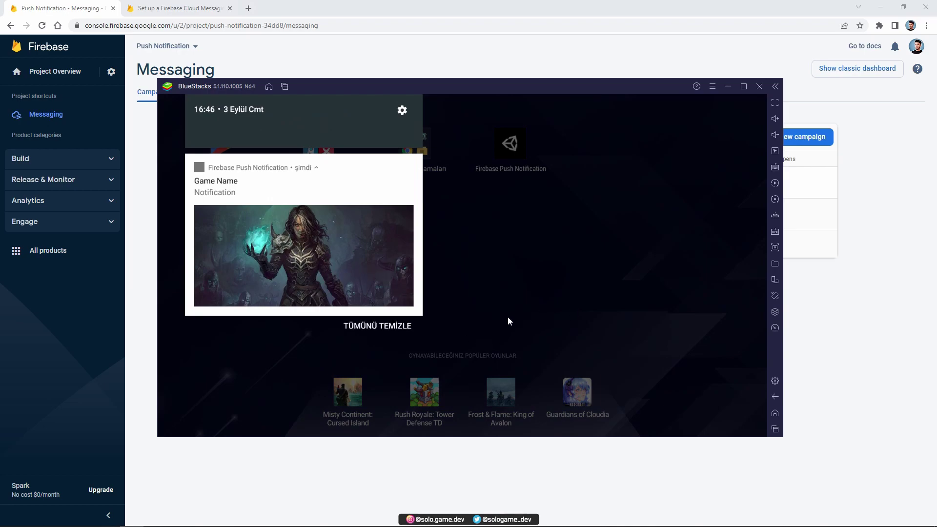
left_click(432, 295)
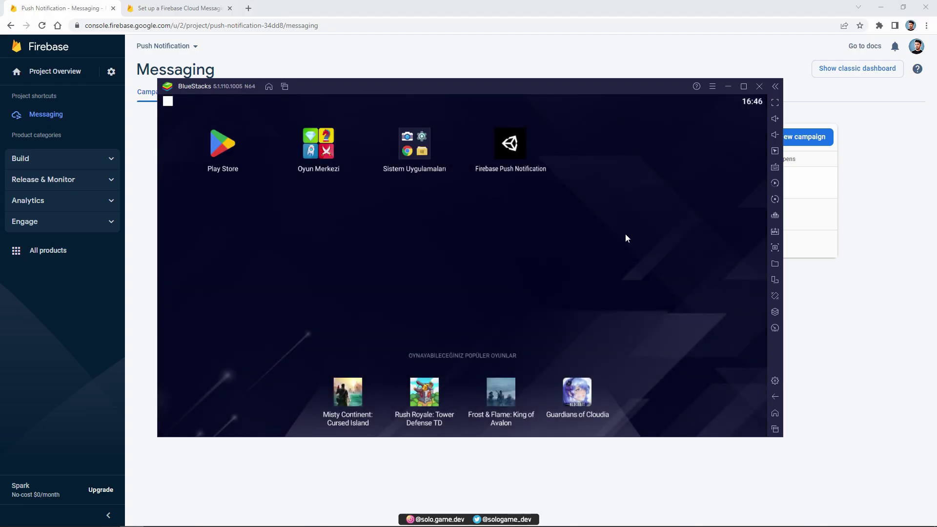